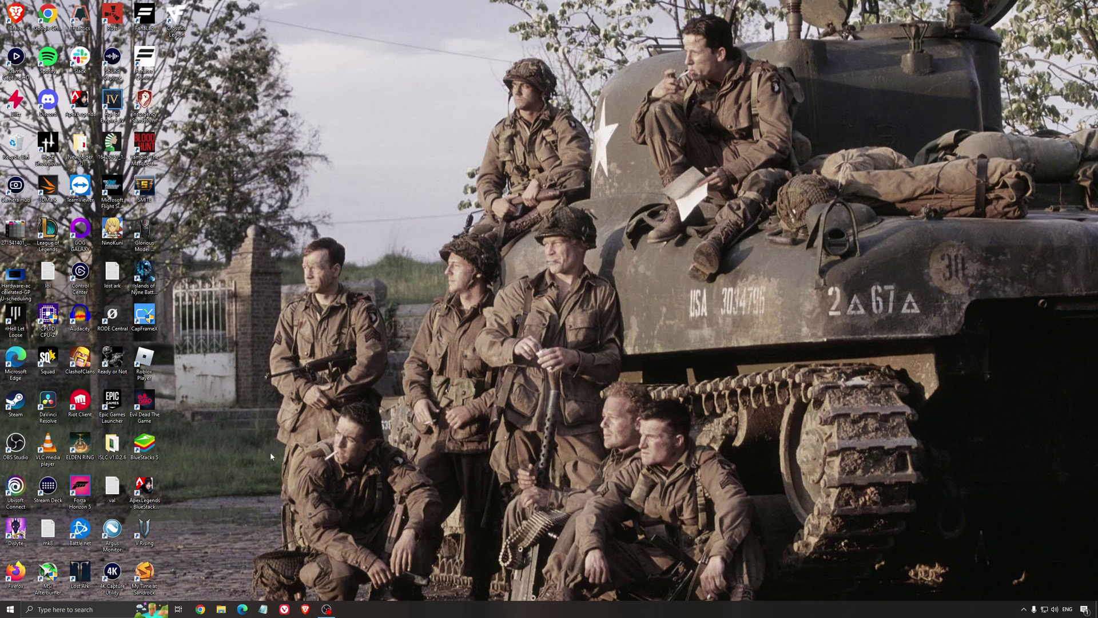
Step: Open the Windows Game Mode settings, review the Game Mode, Xbox Game Bar and Captures pages, and close Settings
click(97, 610)
text(game mode)
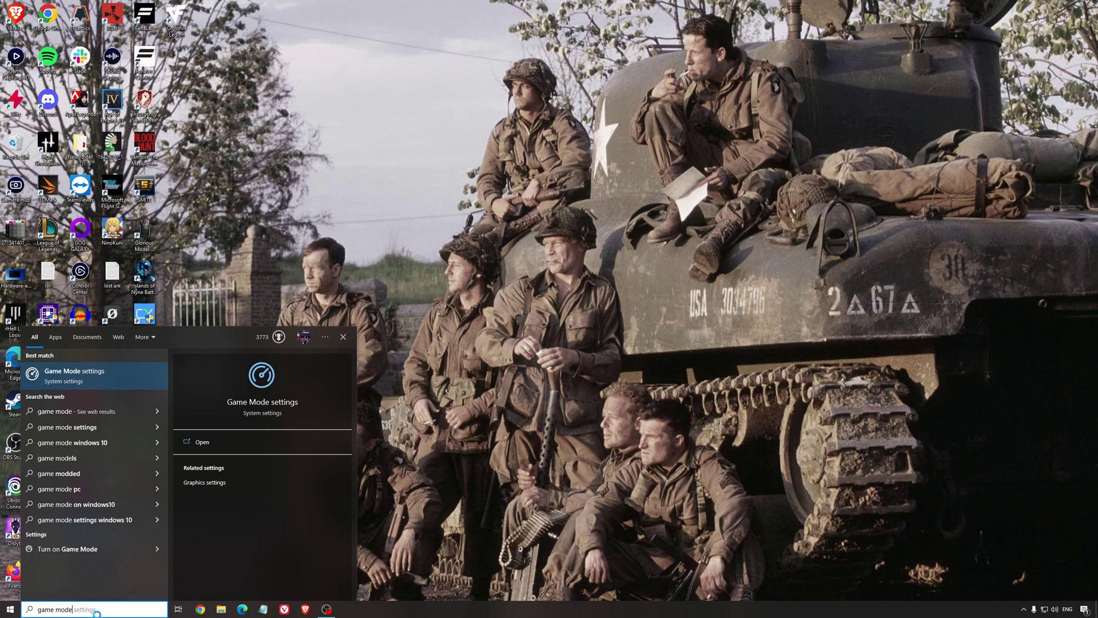
key(Return)
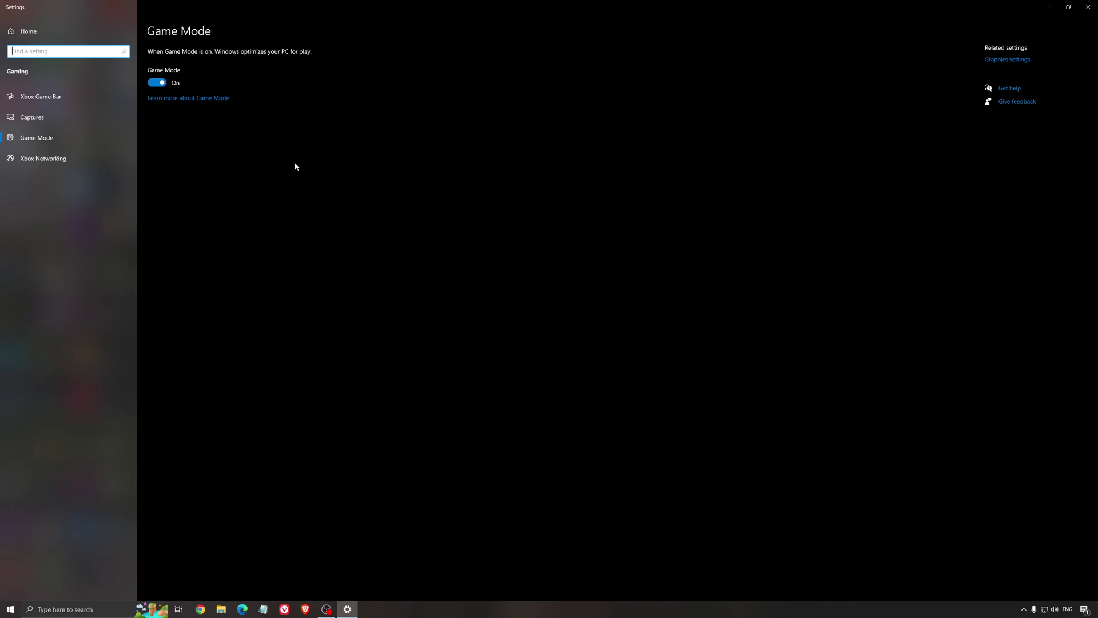
click(73, 105)
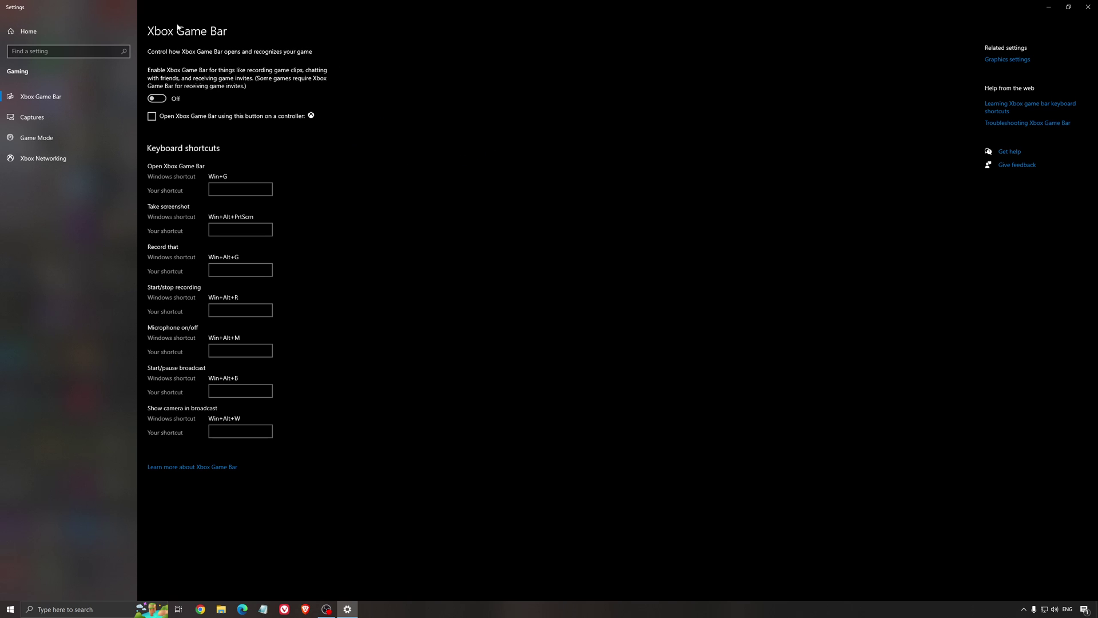
click(56, 118)
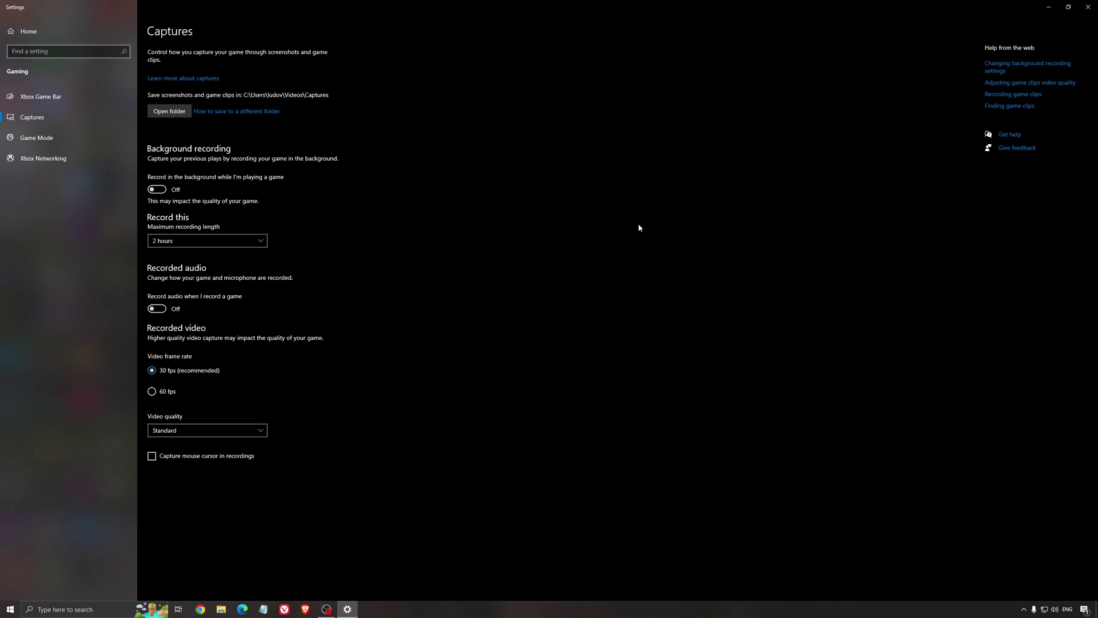
click(1088, 7)
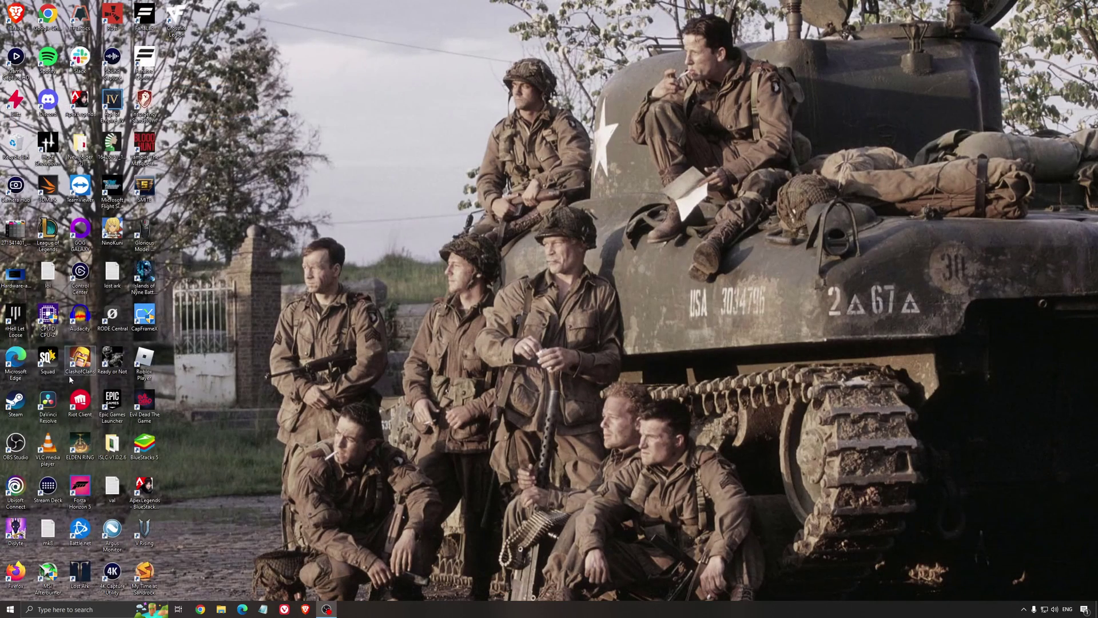
Step: View the Hardware-accelerated GPU scheduling reference image saved on the desktop and close it
double_click(17, 282)
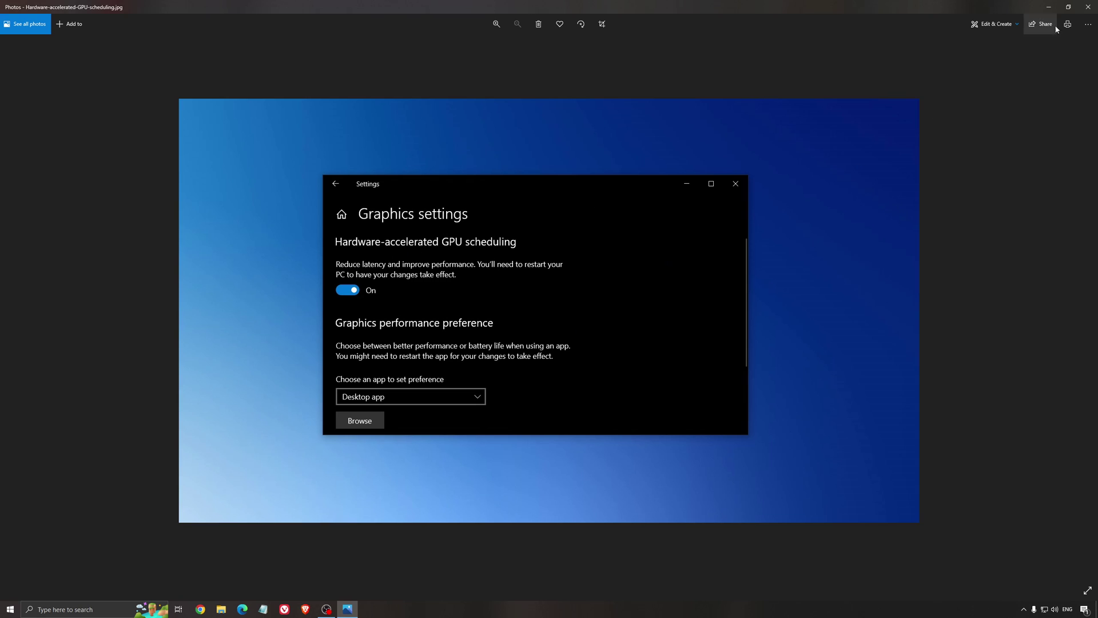
click(1088, 6)
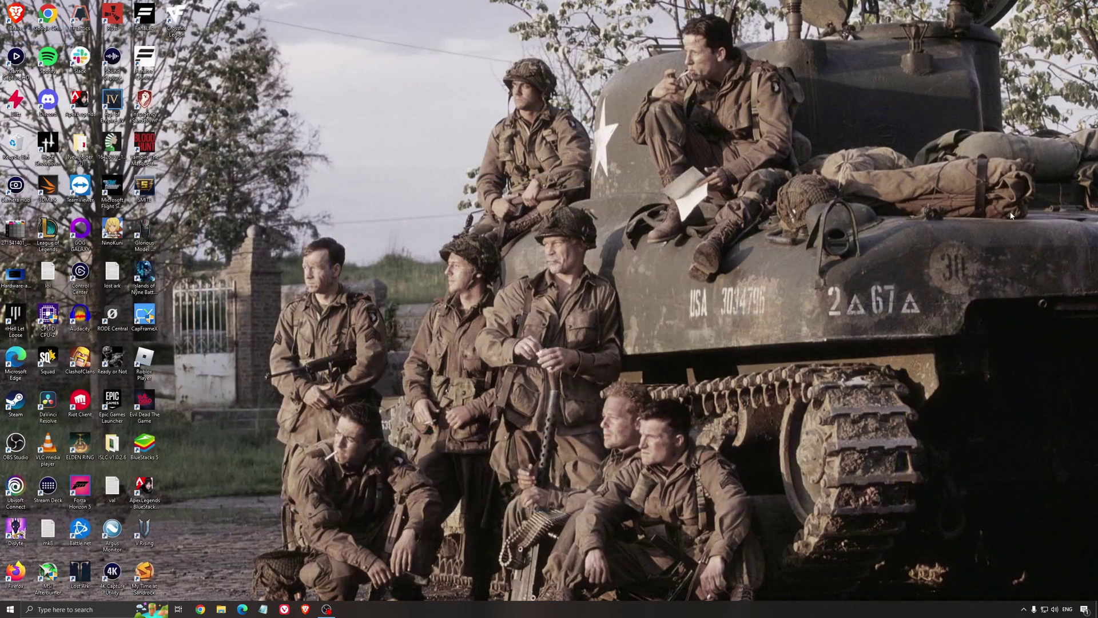
Step: Open AMD Software, check for driver updates, review the Global Graphics settings, and return to the desktop
click(1024, 610)
click(1033, 575)
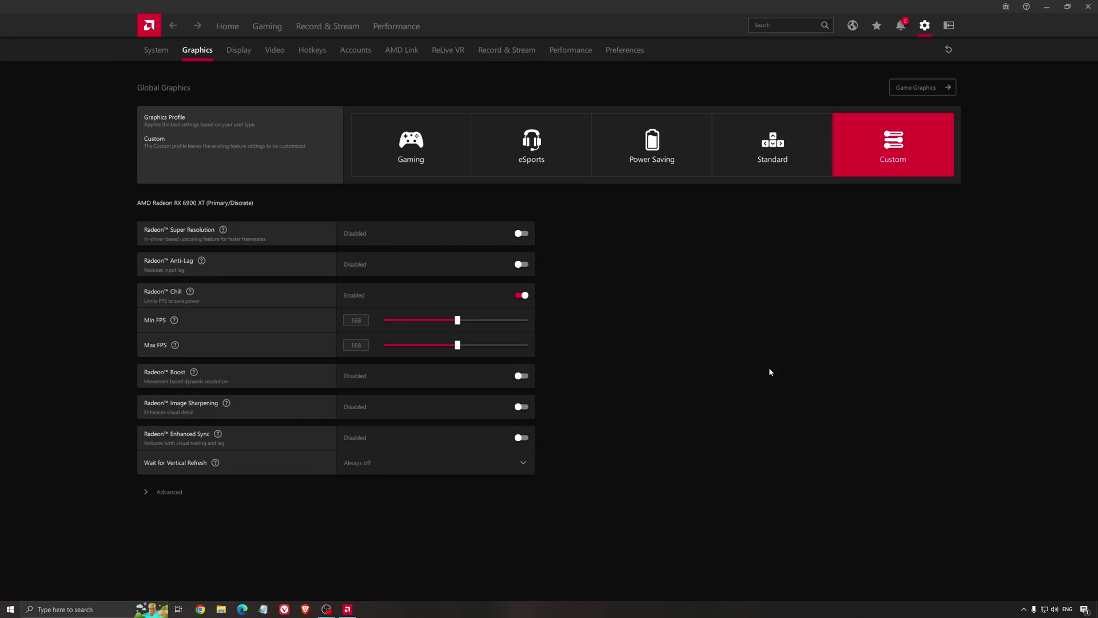
click(219, 28)
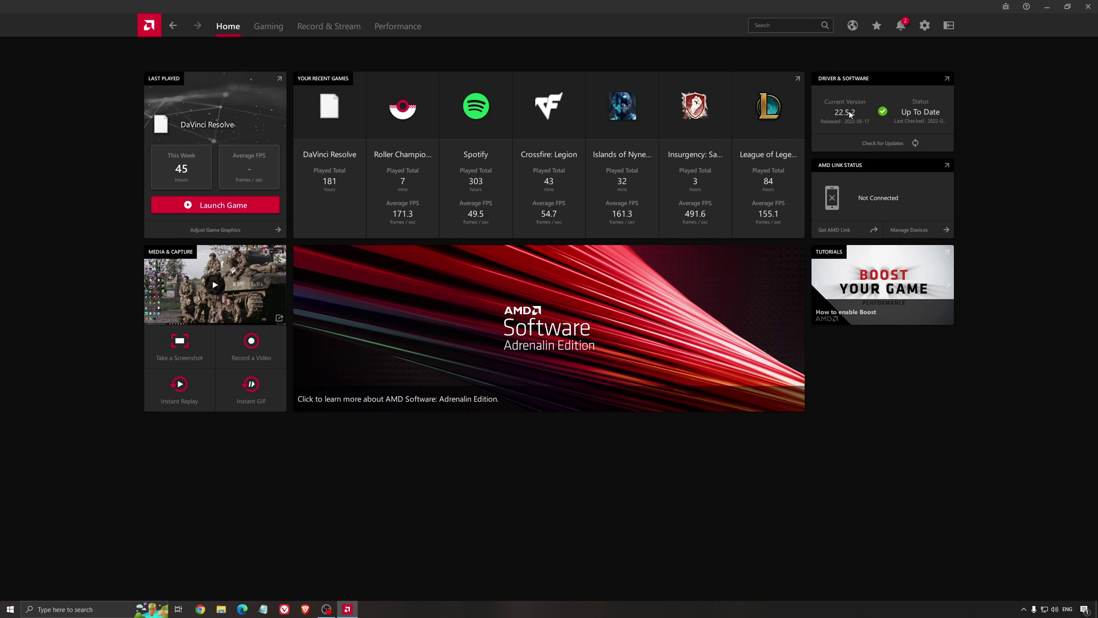
click(915, 143)
click(271, 27)
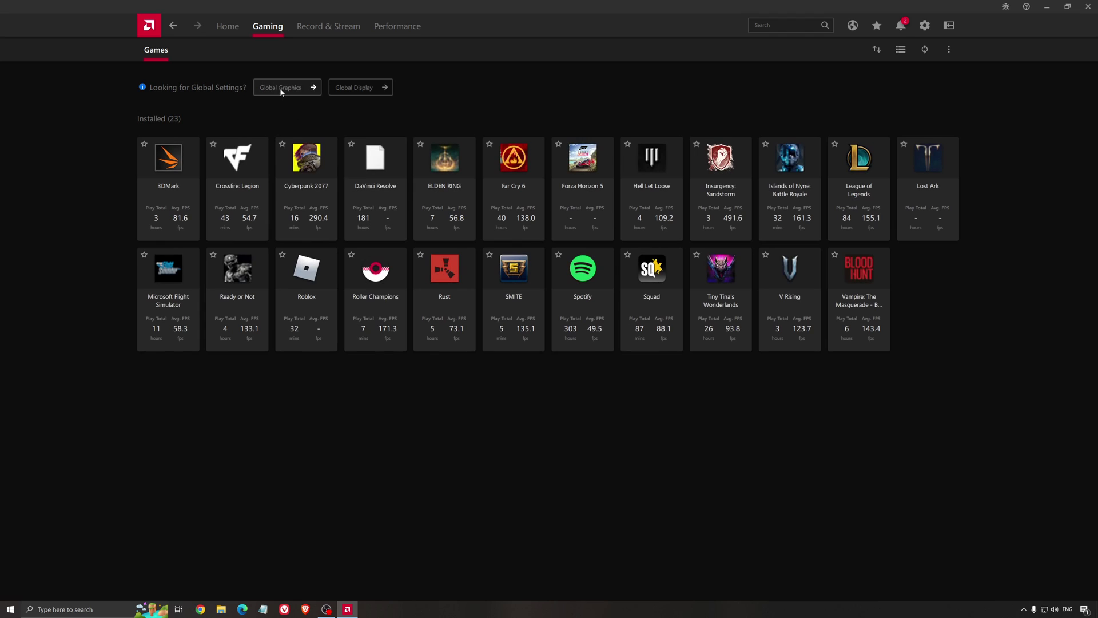
click(280, 88)
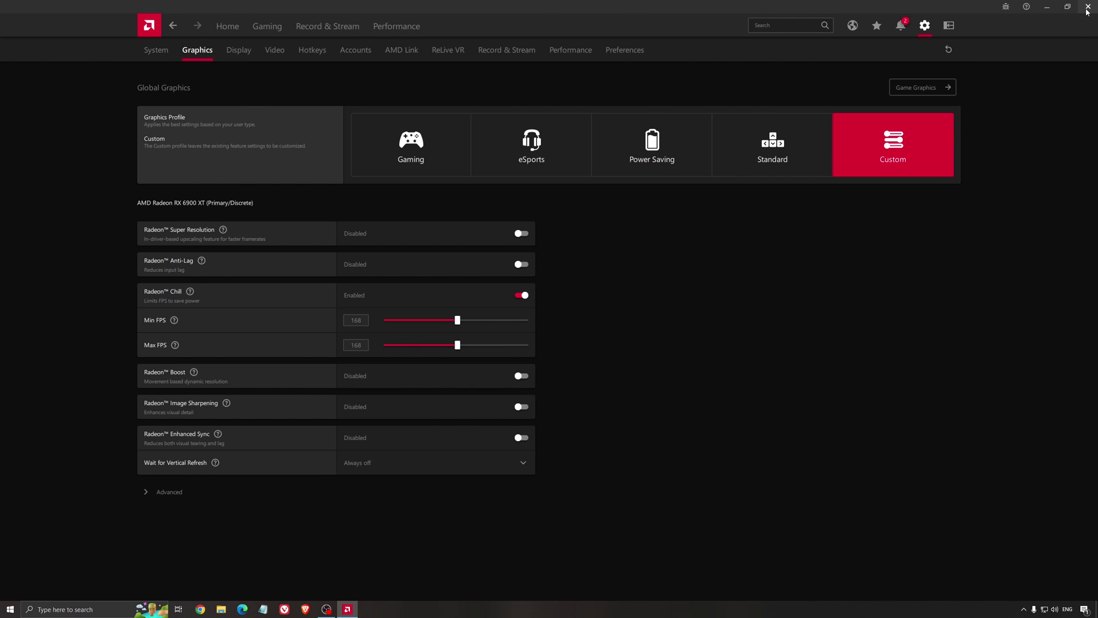
key(super+d)
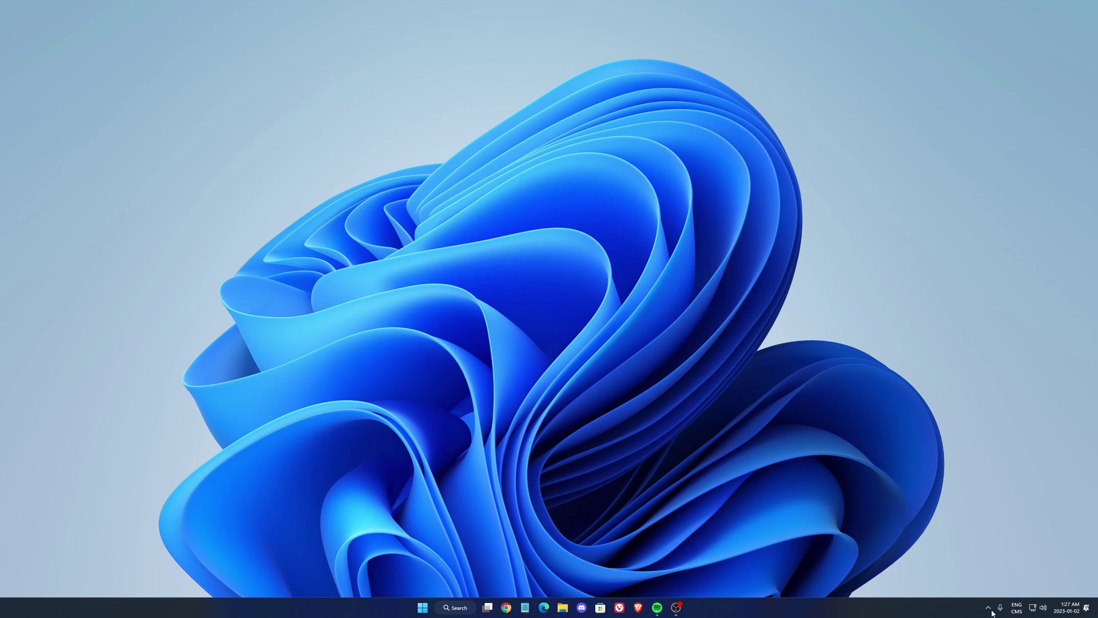
Step: Open NVIDIA Control Panel and review the global 3D settings, including Low Latency Mode and Max Frame Rate
click(989, 607)
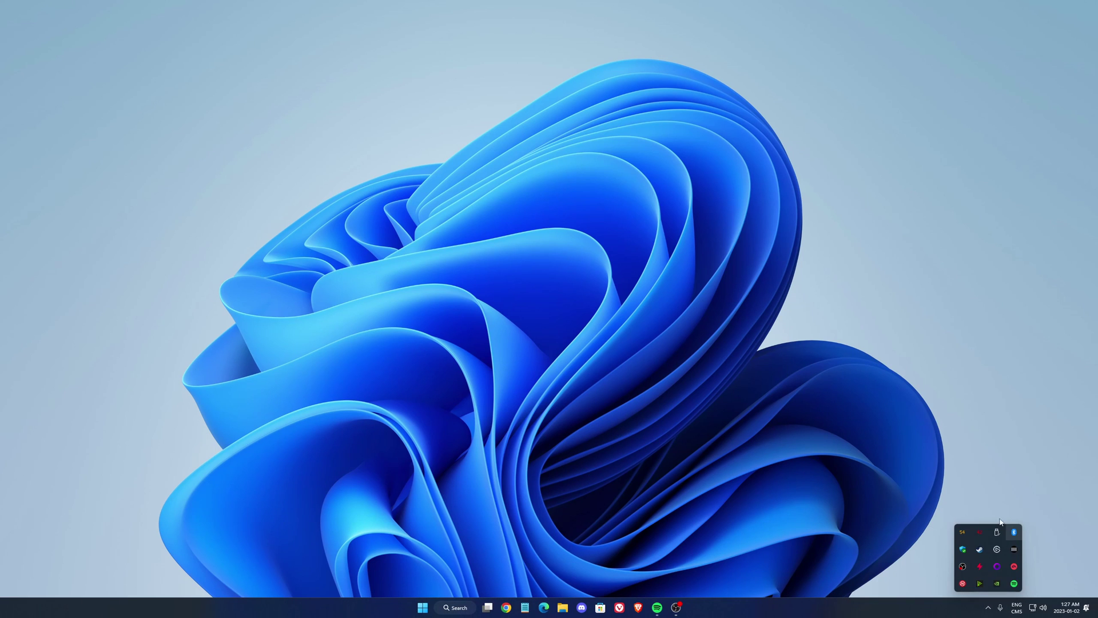
right_click(999, 583)
click(1018, 555)
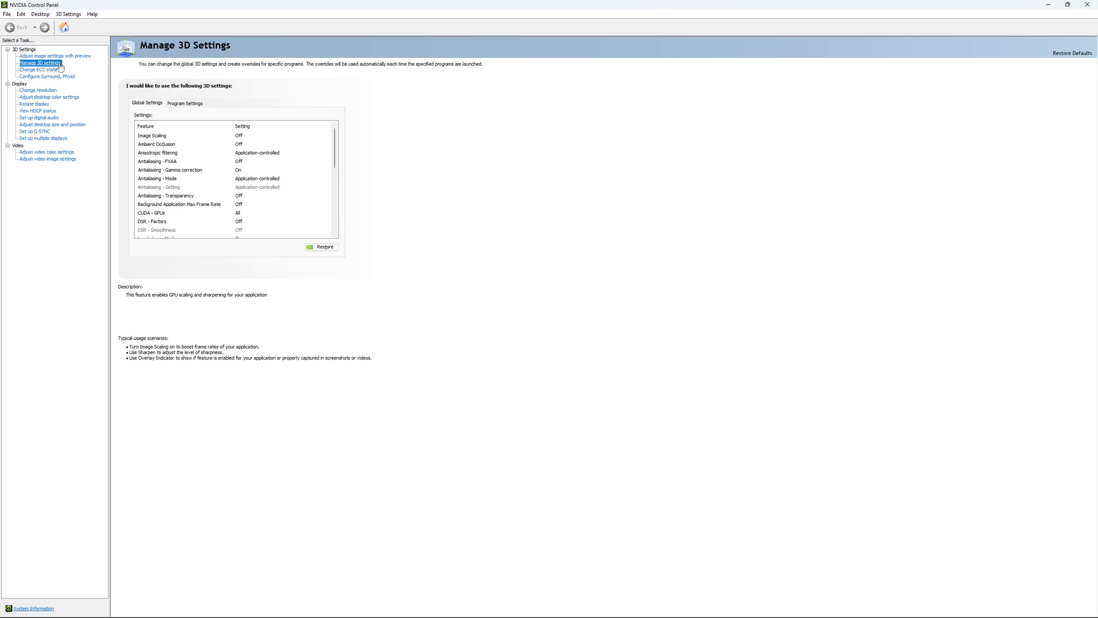
drag(336, 137, 338, 158)
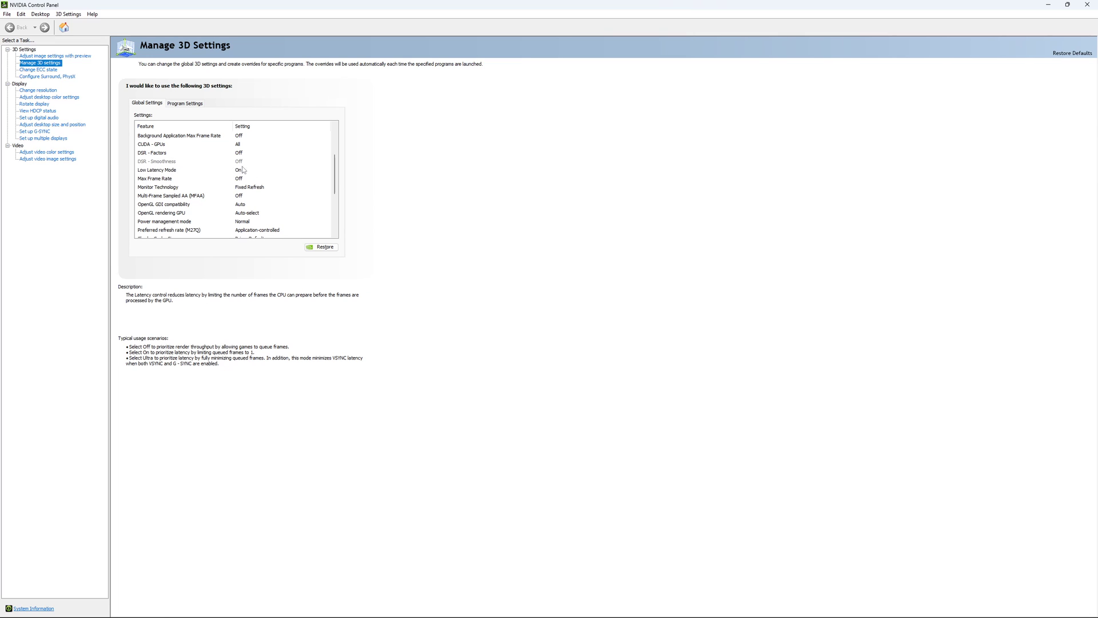
drag(336, 165, 337, 172)
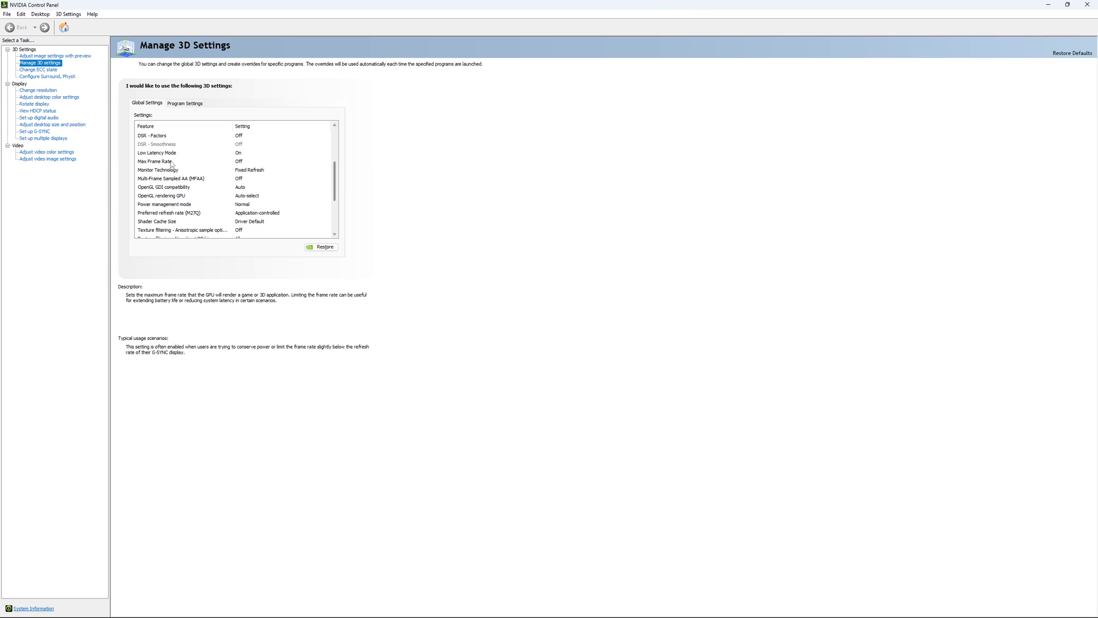
Step: Try a Max Frame Rate limit of 167 FPS in the global 3D settings and switch the limit back off
click(234, 164)
click(234, 166)
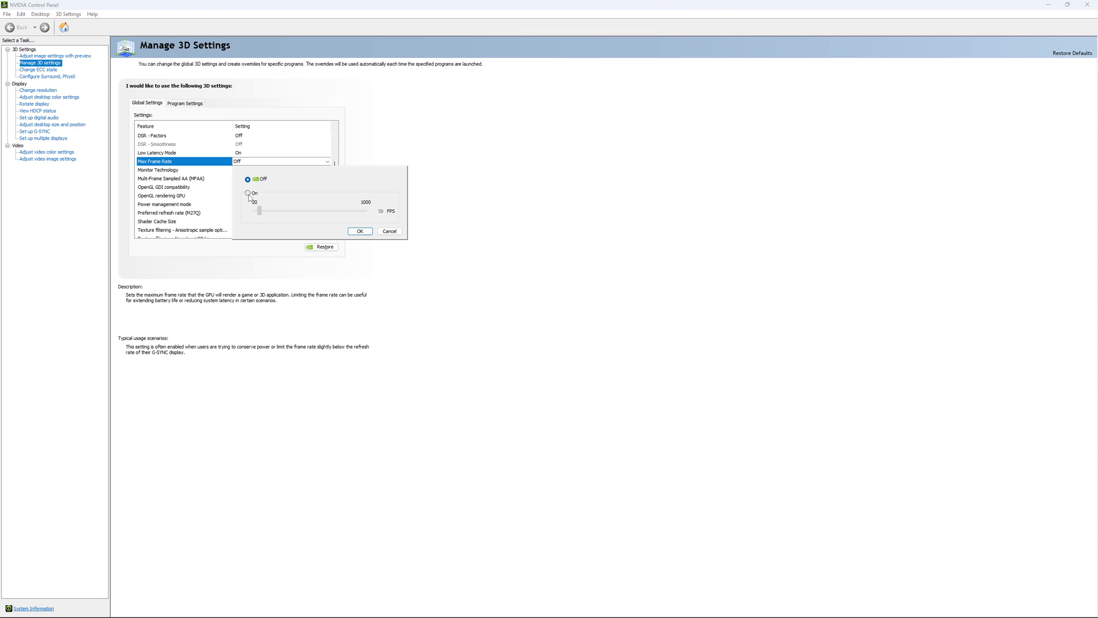
click(249, 194)
drag(264, 214, 274, 220)
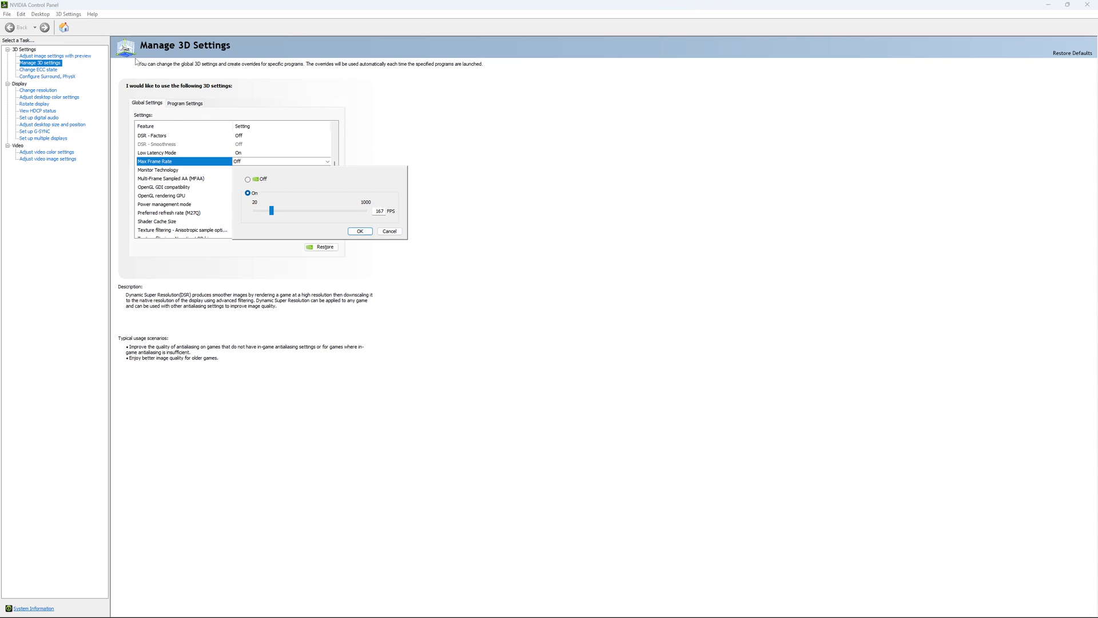
click(248, 179)
click(360, 231)
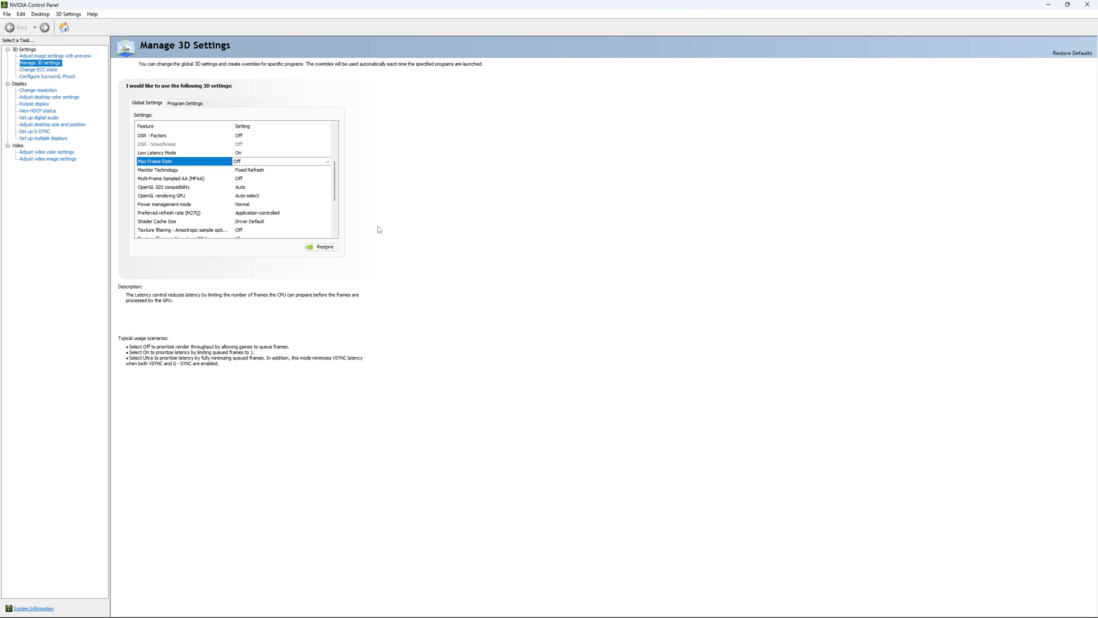
Step: Review the remaining global 3D settings and the ECC state of the graphics card
scroll(258, 189, down, 5)
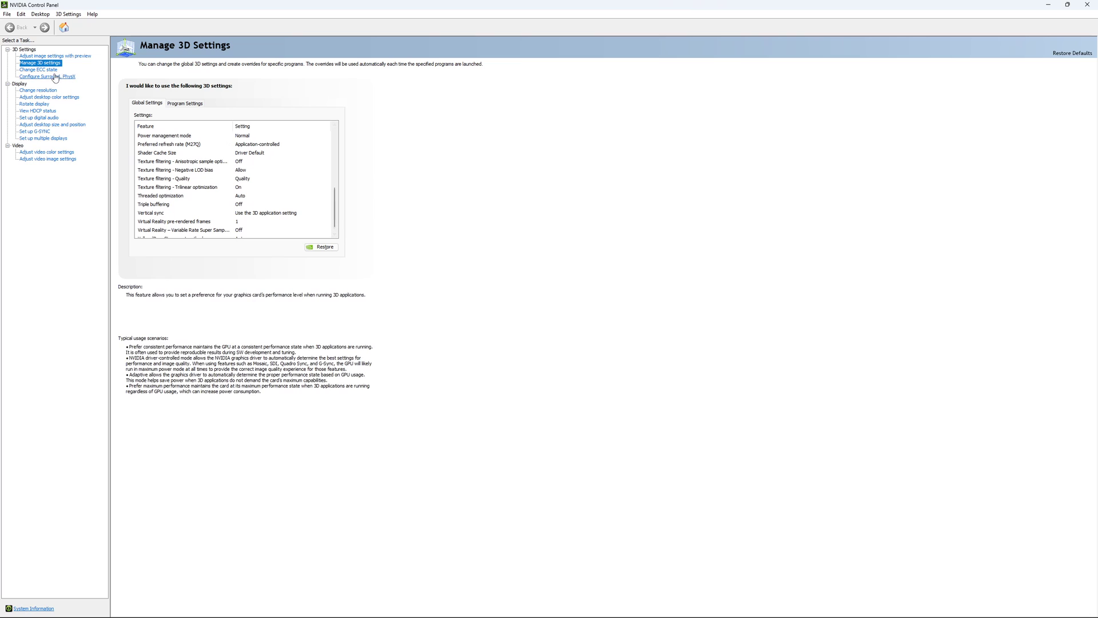
click(39, 69)
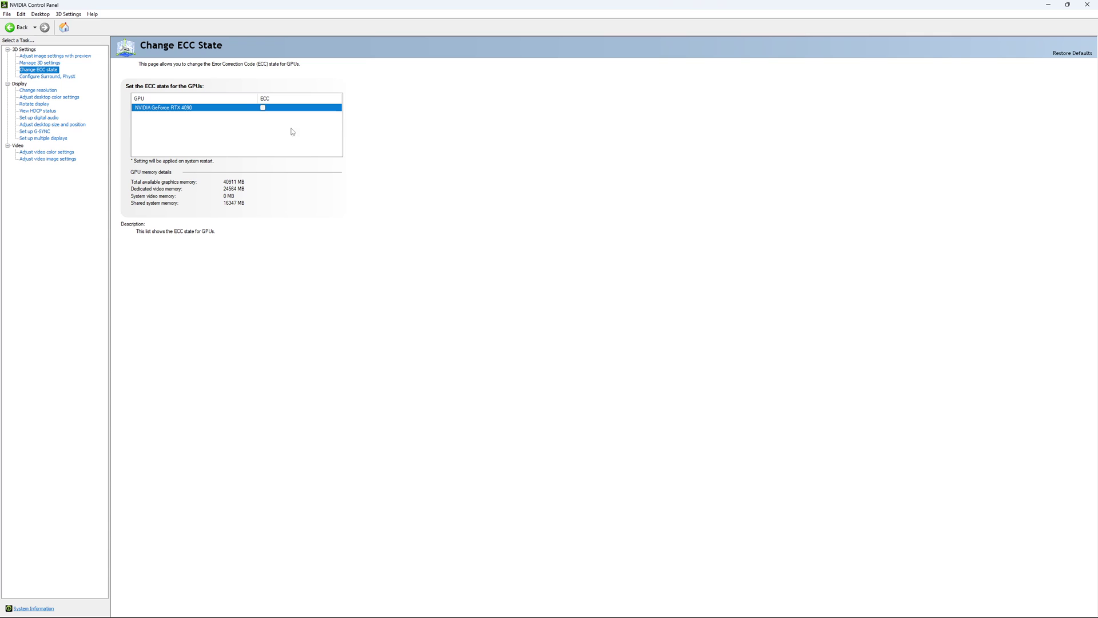
Step: Examine the refresh rate options in the display's resolution settings and open the G-SYNC setup
click(38, 90)
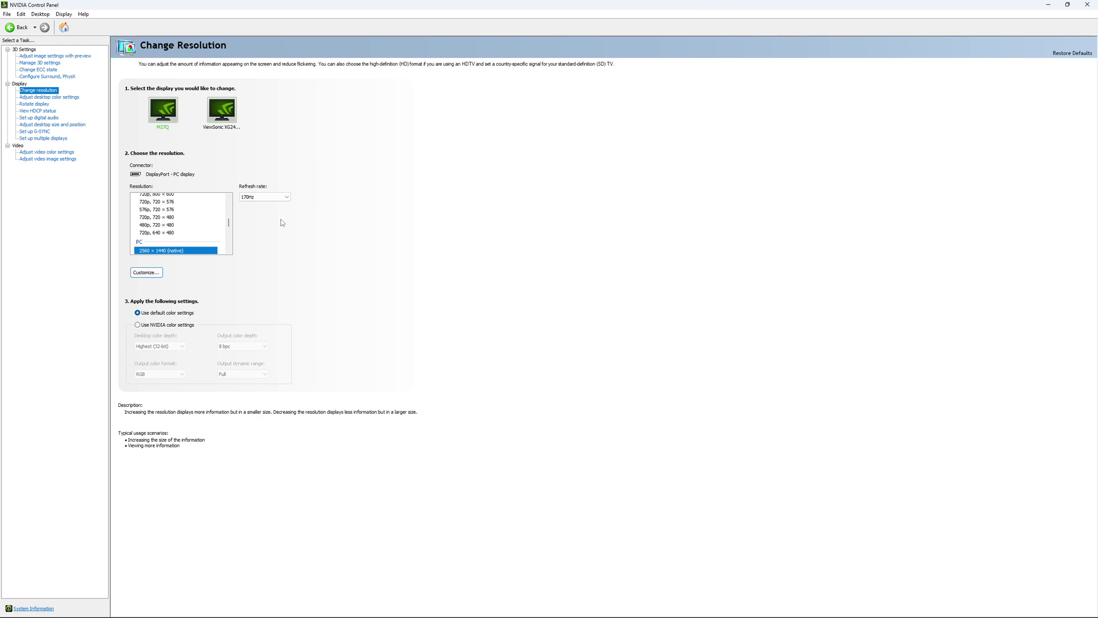
click(275, 197)
click(278, 197)
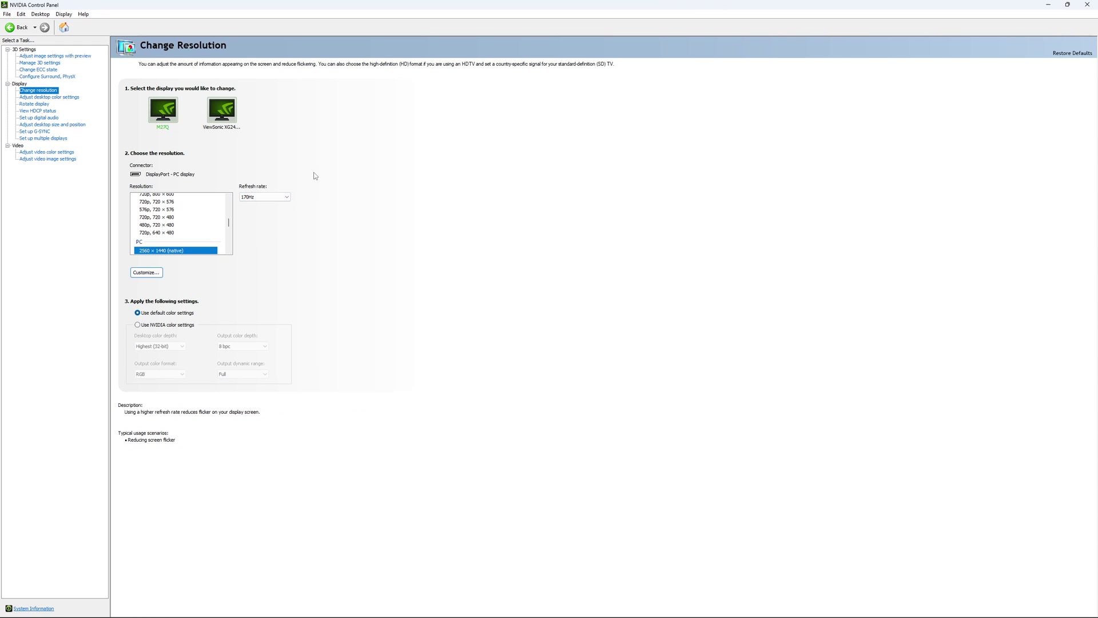
click(277, 198)
click(383, 211)
click(274, 196)
click(390, 197)
click(37, 132)
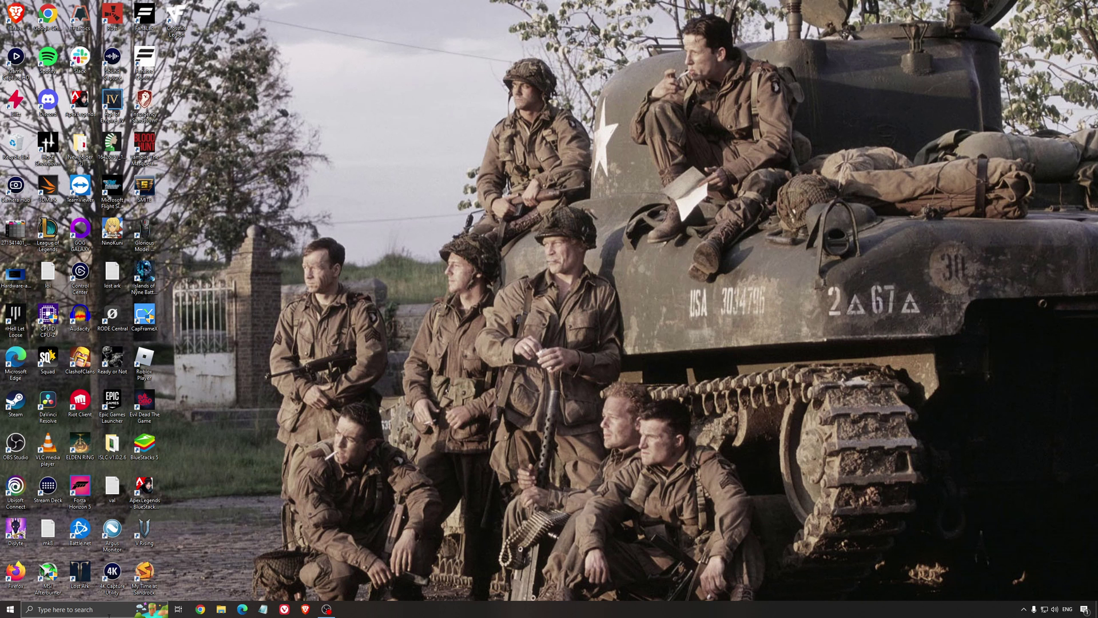
Step: Search Windows for the power plan settings, review the available plans in Power Options, and close the window
click(86, 609)
text(power plan)
key(Return)
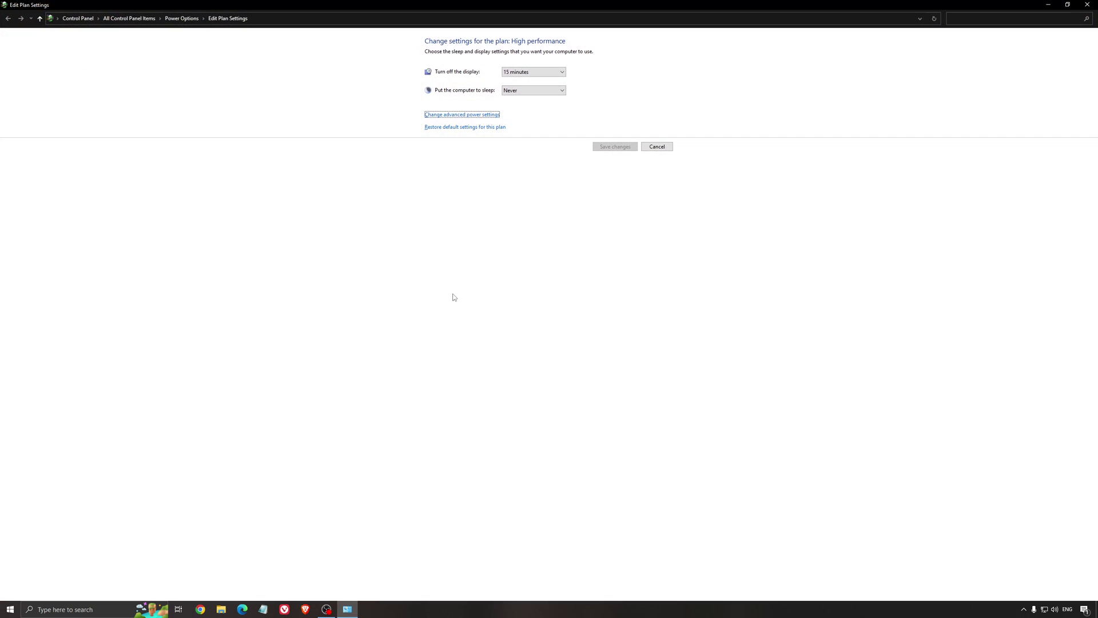
click(188, 21)
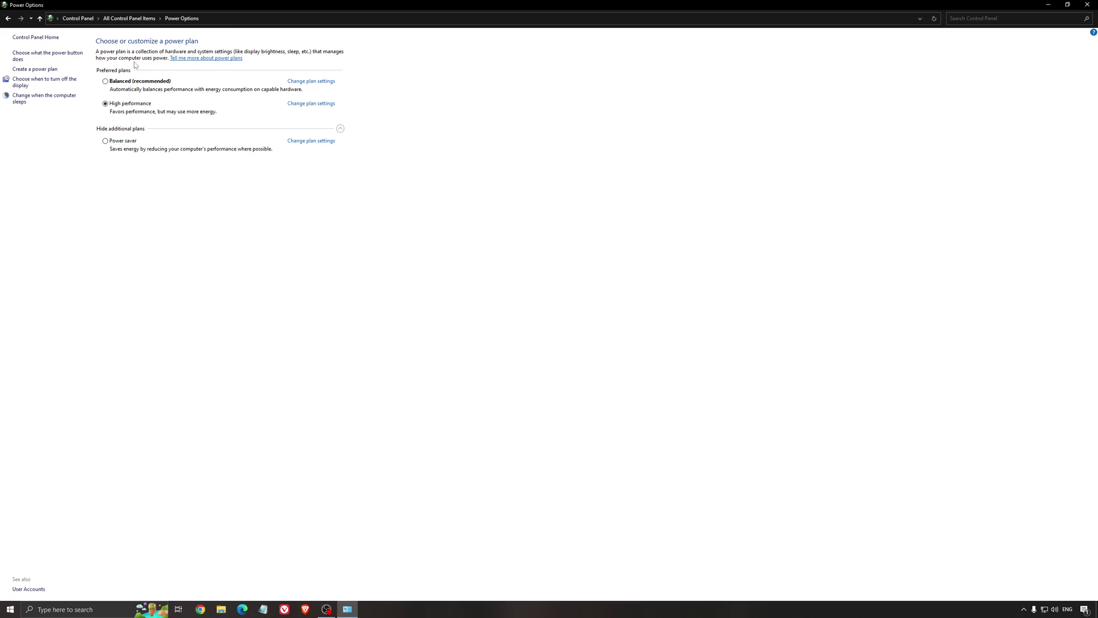
click(1088, 5)
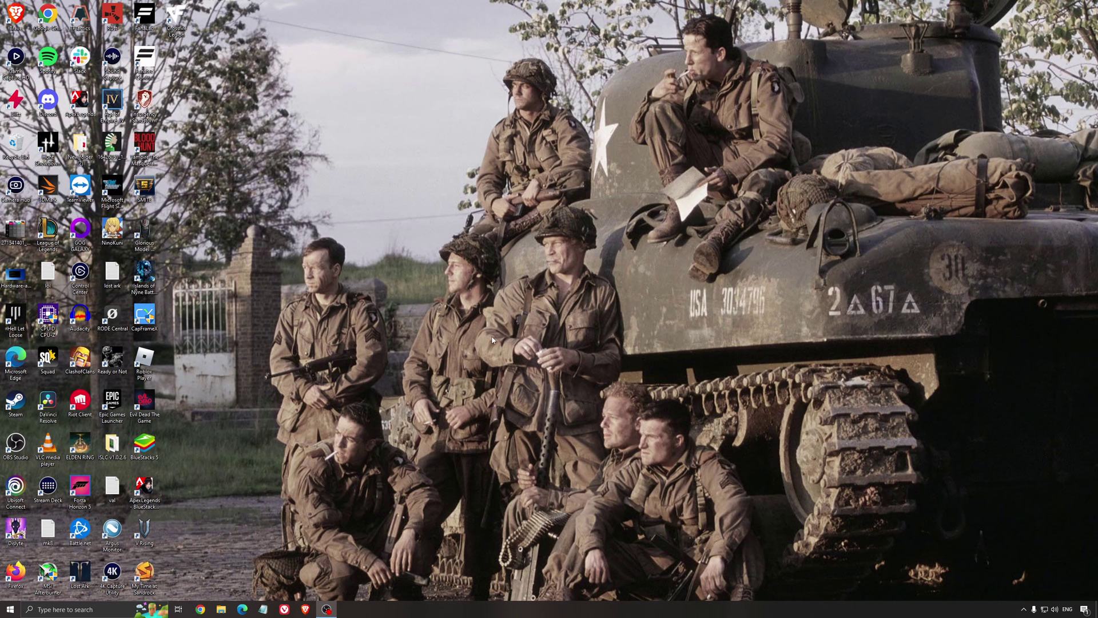
Step: Launch Intelligent standby list cleaner from the ISLC v1.0.2.6 folder on the desktop
double_click(112, 443)
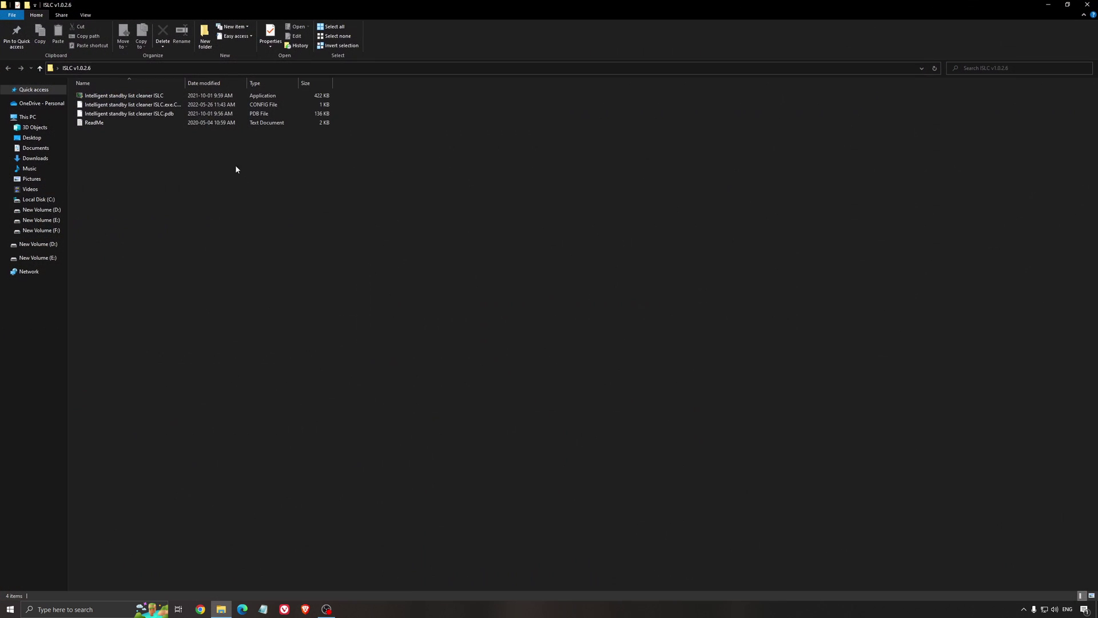
double_click(152, 97)
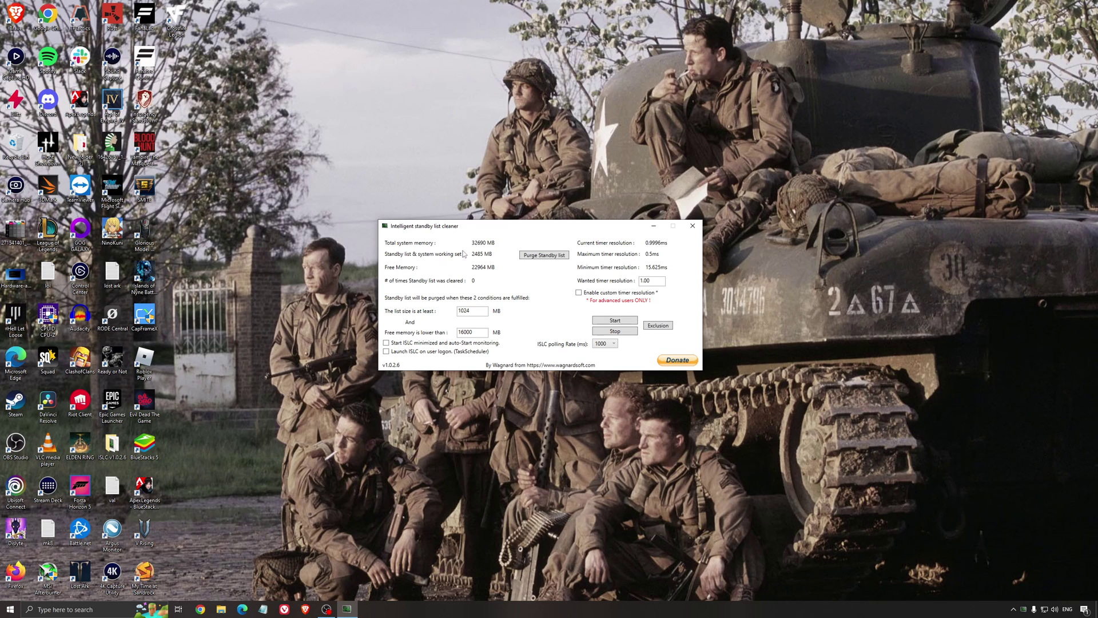
drag(462, 229, 458, 234)
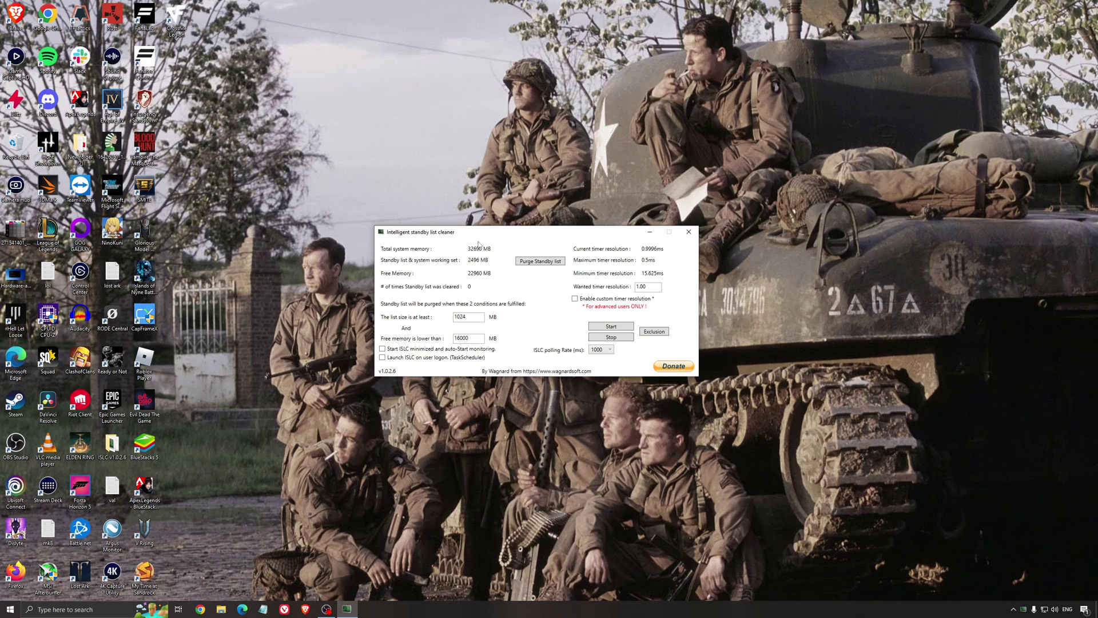
Step: Start the automatic standby list monitoring in Intelligent standby list cleaner and minimize its window
drag(479, 339, 432, 339)
click(611, 327)
drag(582, 232, 619, 231)
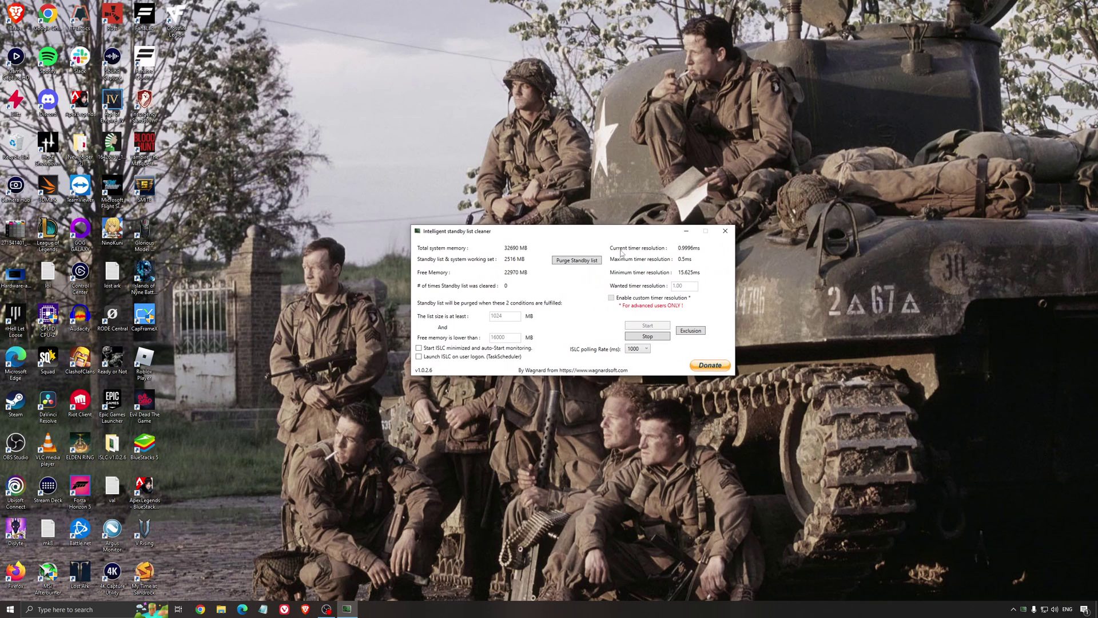
click(686, 232)
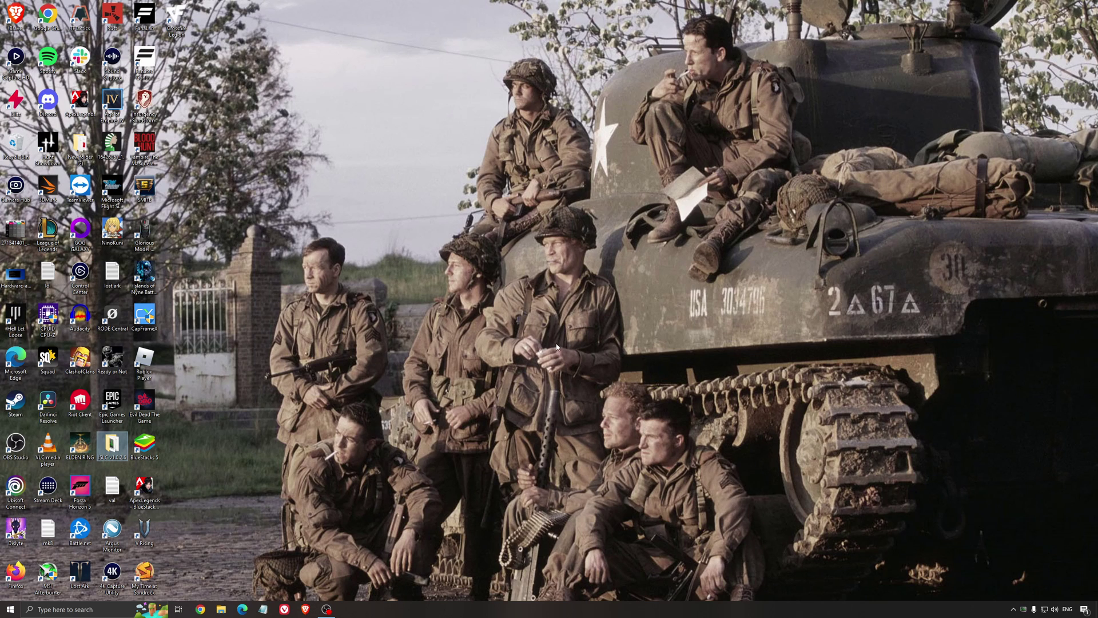
Step: Examine the available display modes in the game's graphics options
click(531, 305)
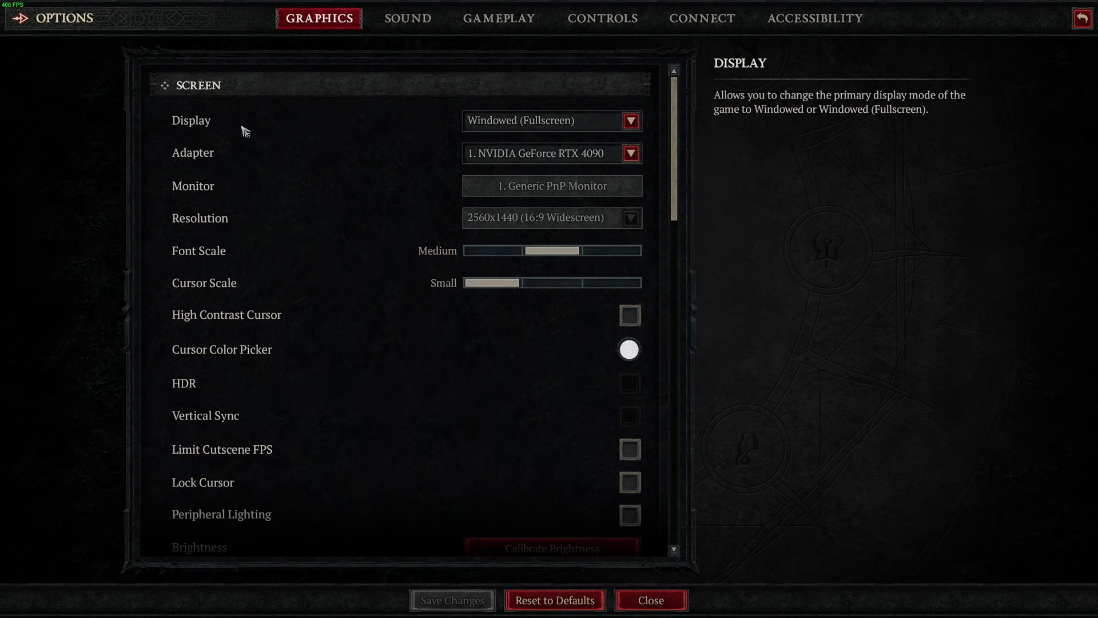
click(527, 127)
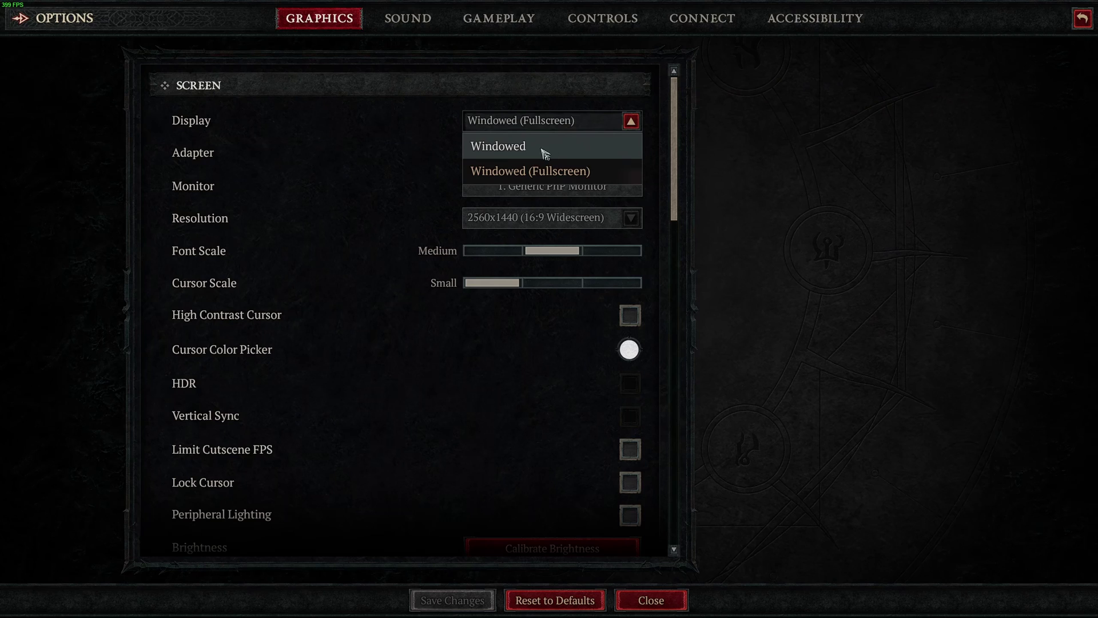
click(784, 137)
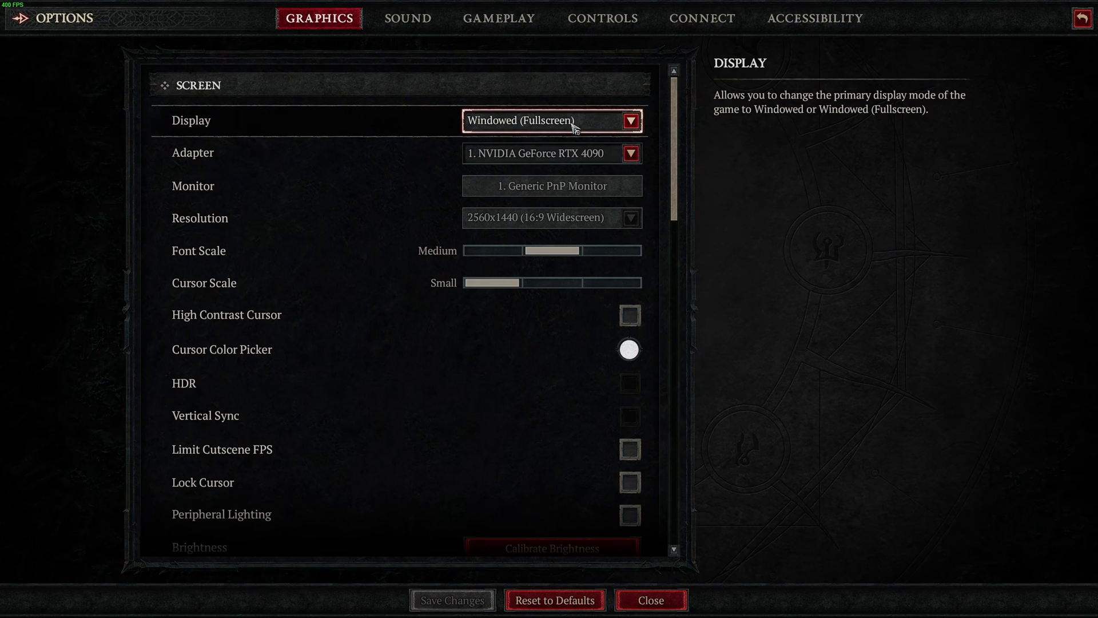
Step: Review the display mode choices and the remaining Screen settings down to the Performance section
click(538, 127)
click(767, 174)
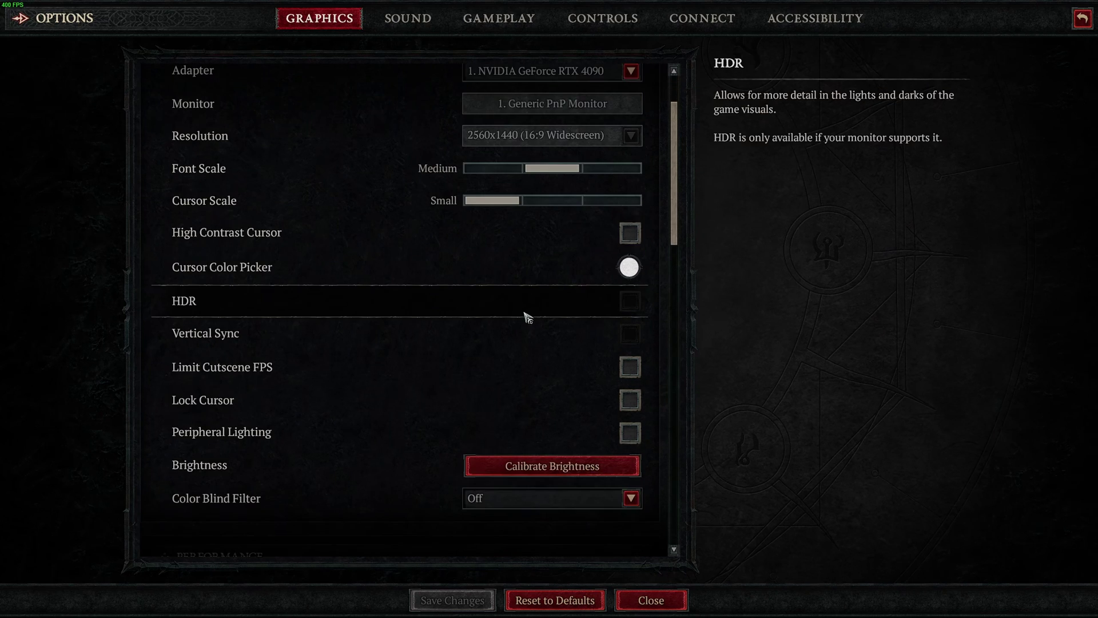
scroll(524, 318, down, 3)
scroll(311, 243, down, 2)
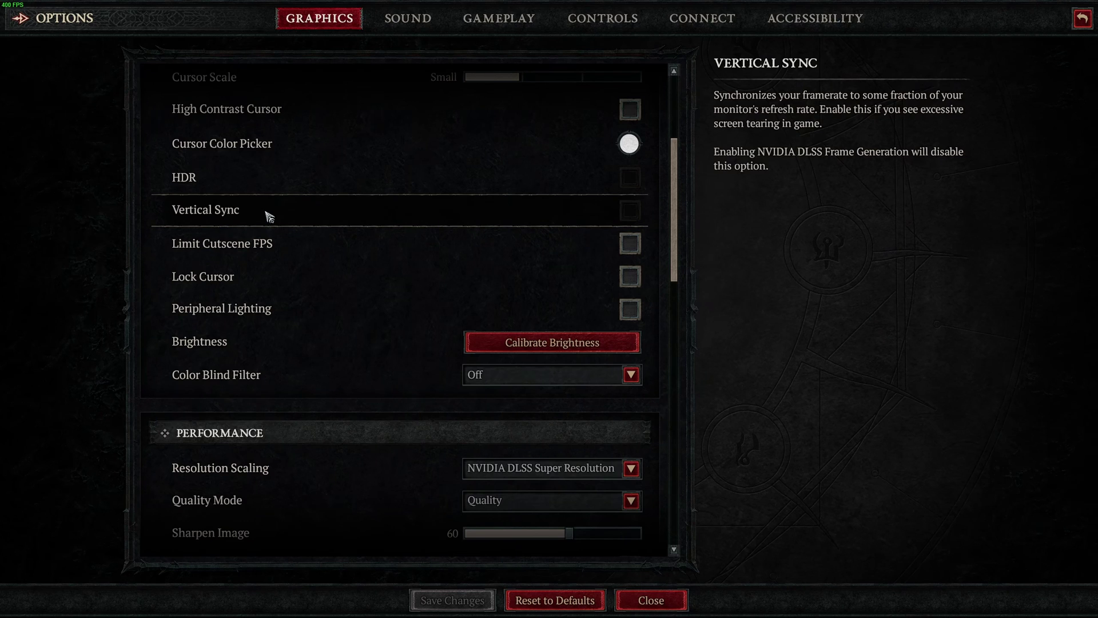
scroll(409, 223, down, 5)
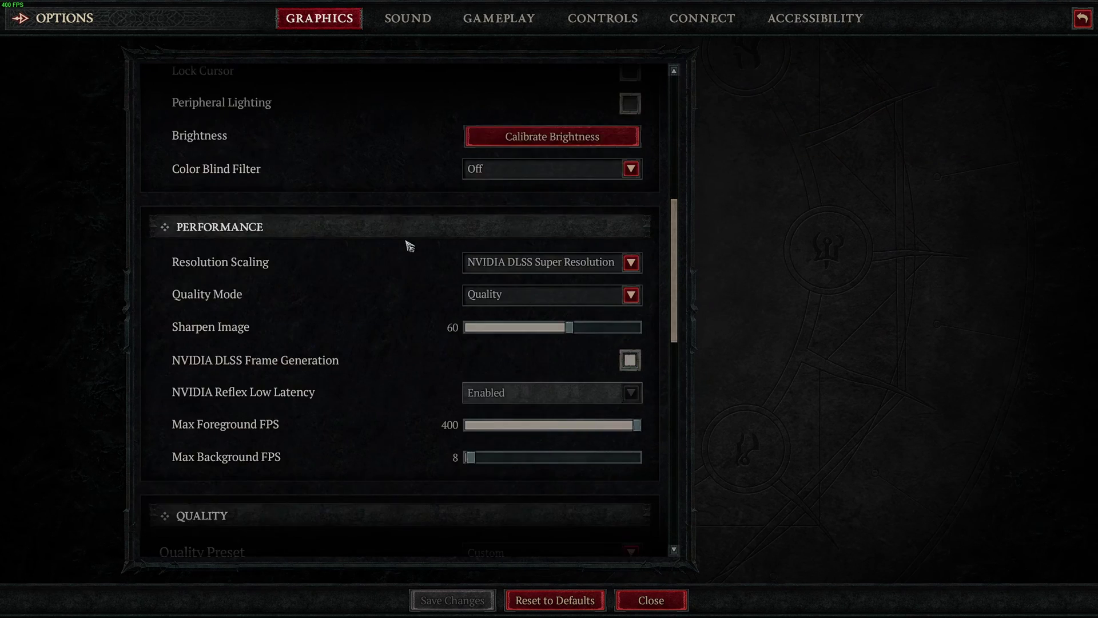
Step: Check the resolution scaling choices and select Quality as the quality mode for NVIDIA DLSS Super Resolution
click(572, 201)
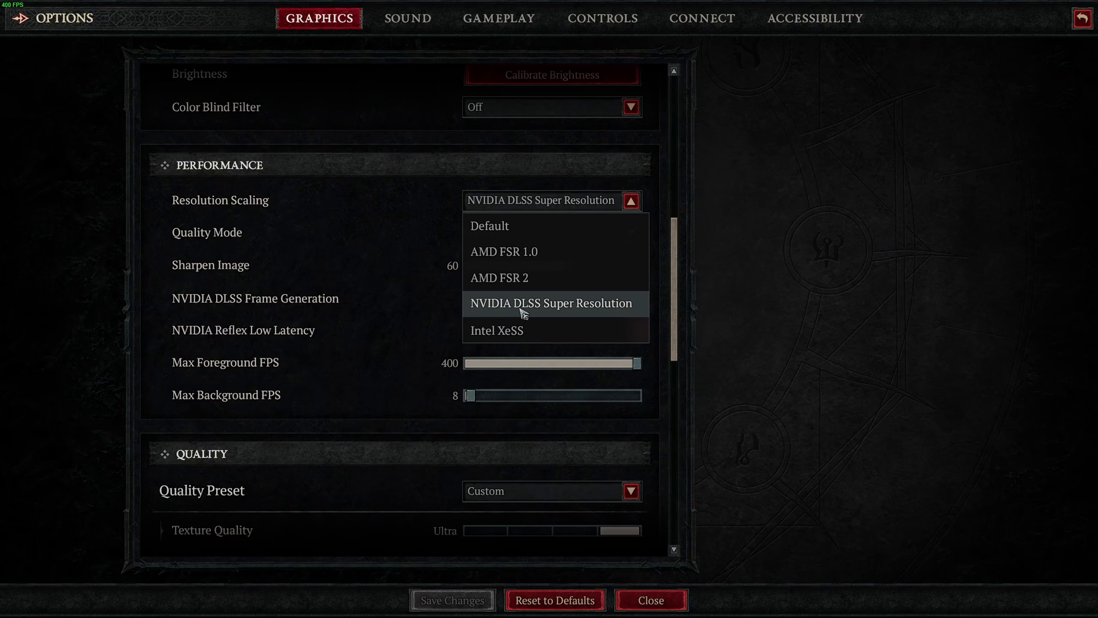
click(809, 233)
click(561, 237)
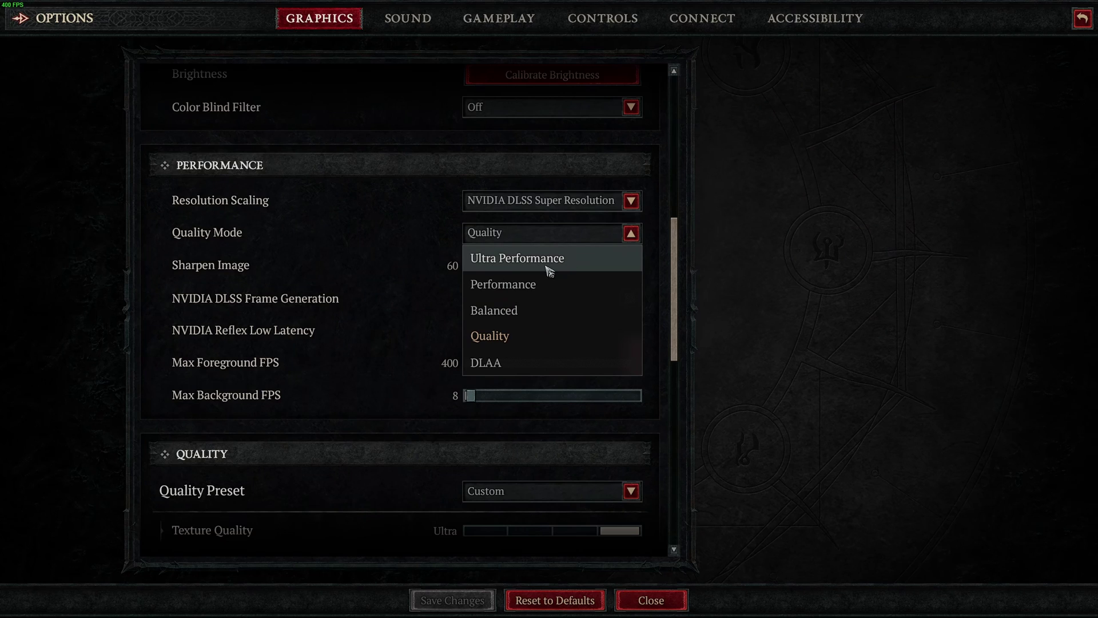
click(507, 337)
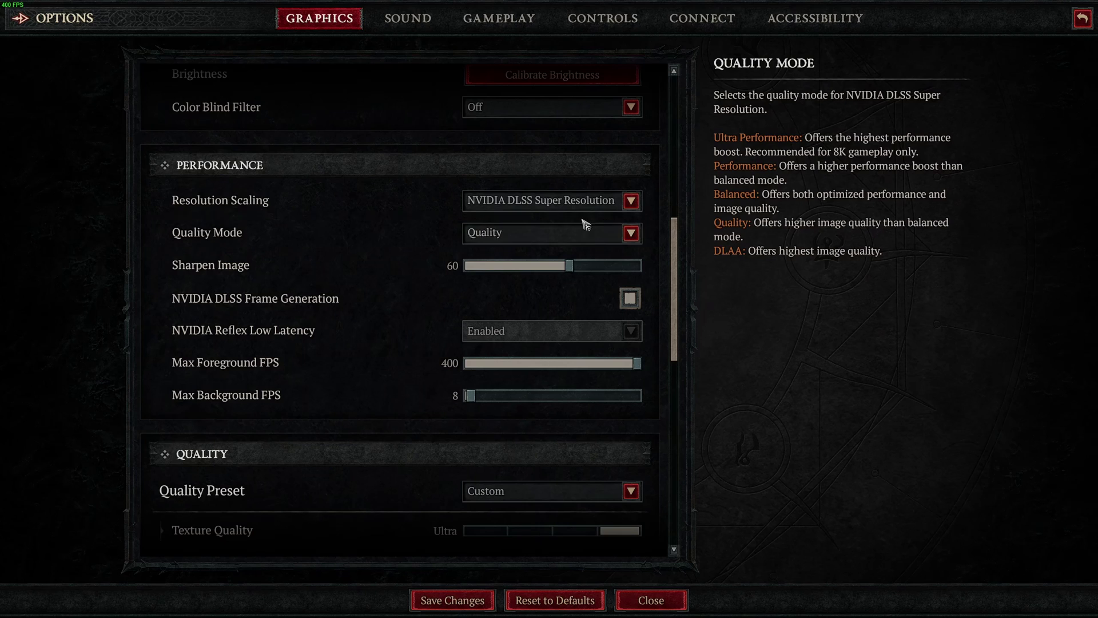
Step: Switch the resolution scaling to AMD FSR 2 and review its quality modes without choosing another one
click(611, 210)
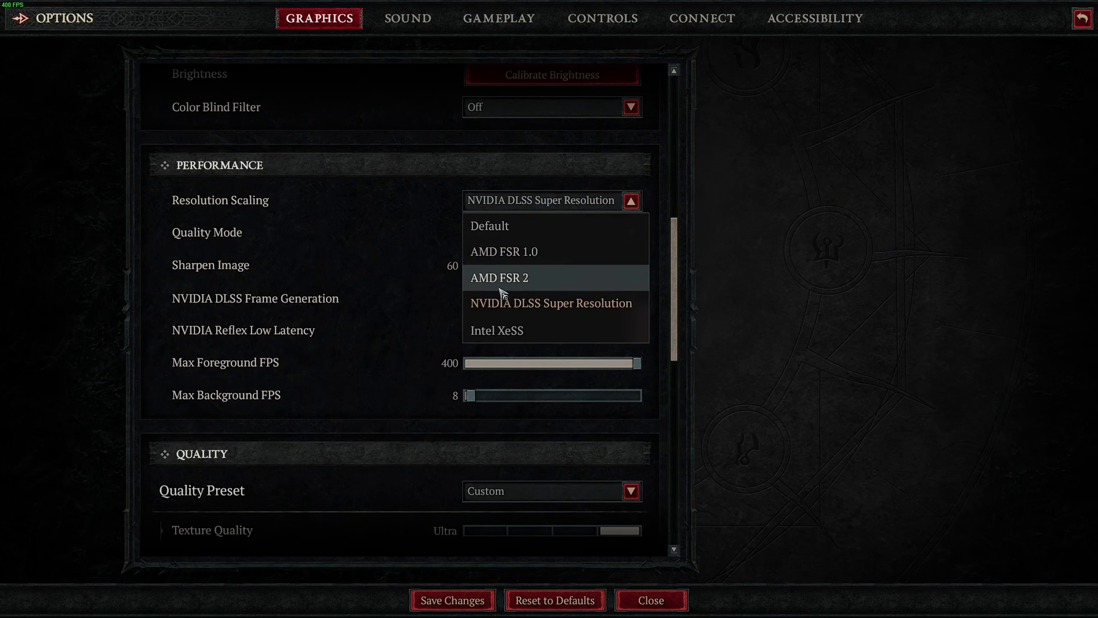
click(595, 277)
click(557, 234)
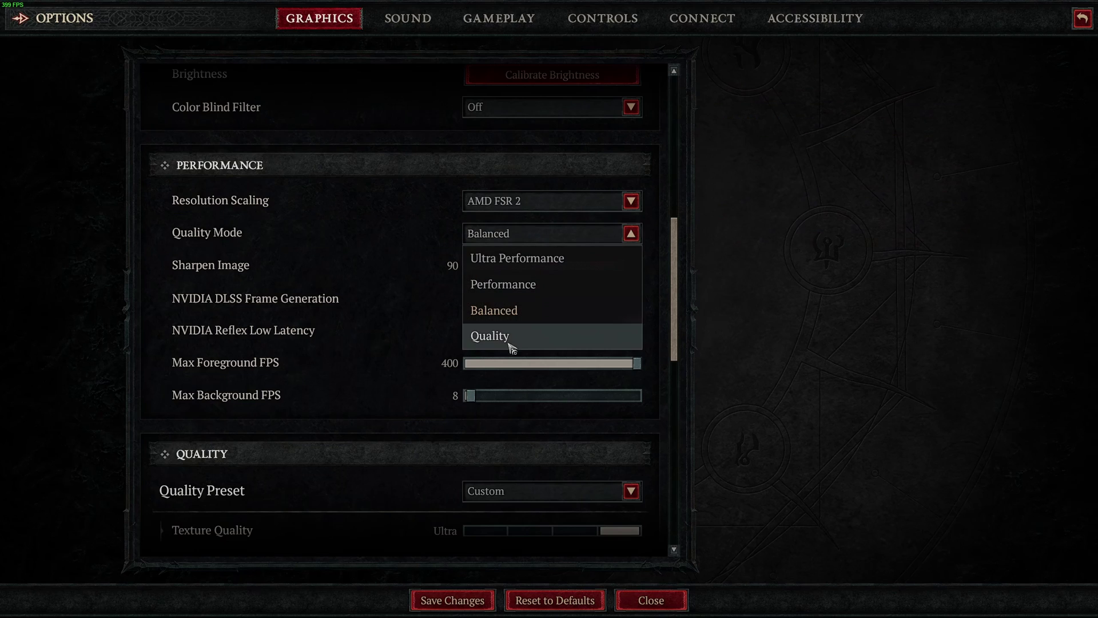
click(778, 265)
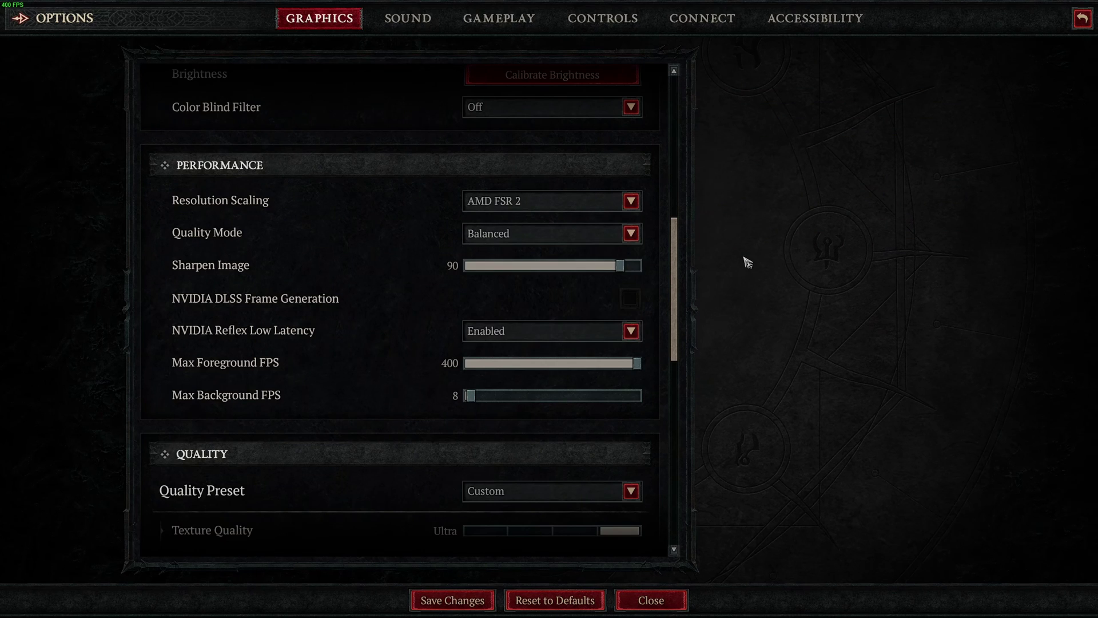